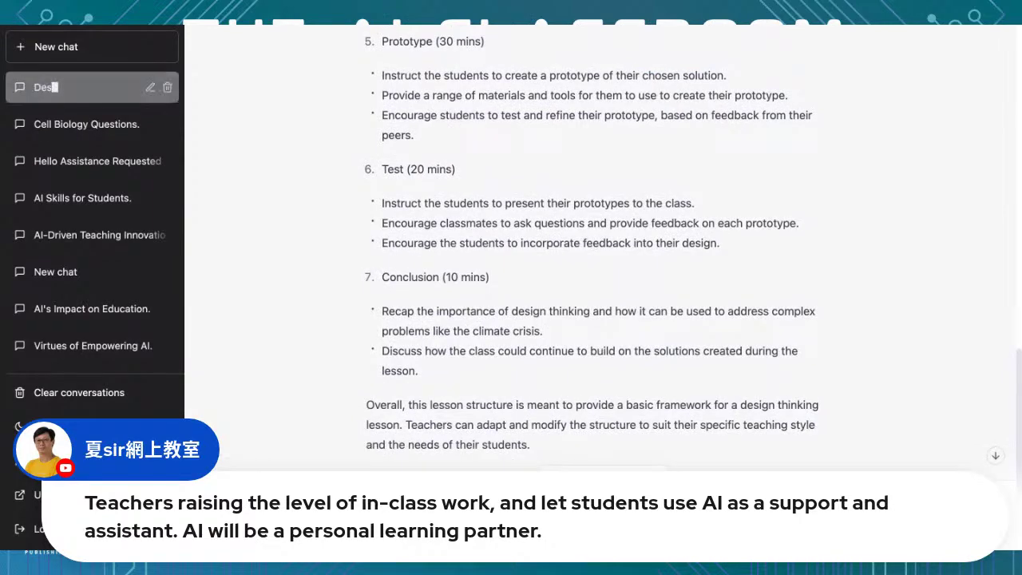
Step: Review the generated grade 10 design thinking lesson on the climate crisis, from the original prompt through the seven outline stages to the closing summary
{"action": "scroll", "coordinate": [595, 248], "scroll_direction": "up", "scroll_amount": 3}
{"action": "scroll", "coordinate": [595, 248], "scroll_direction": "up", "scroll_amount": 5}
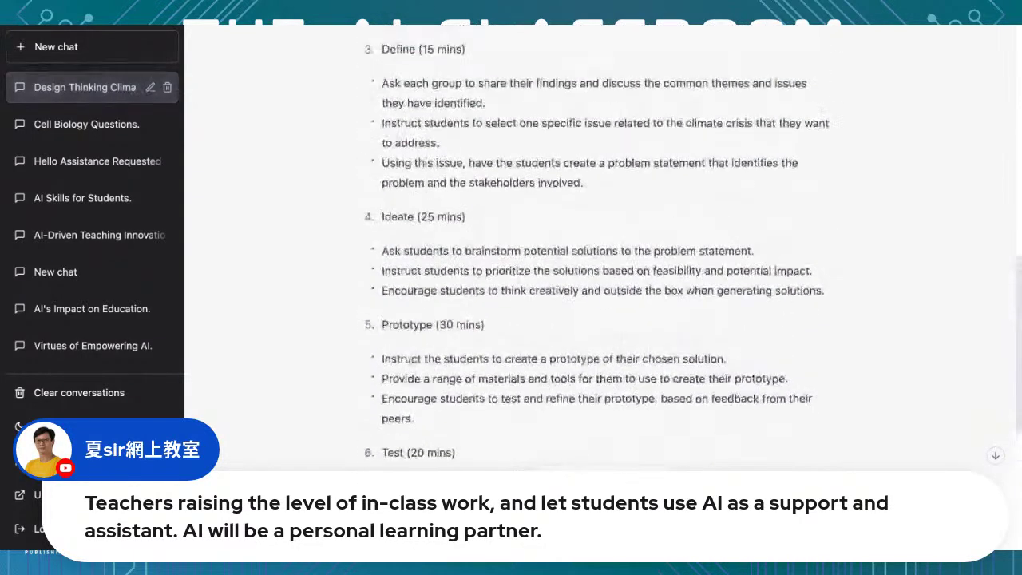
{"action": "scroll", "coordinate": [595, 247], "scroll_direction": "down", "scroll_amount": 4}
{"action": "scroll", "coordinate": [594, 248], "scroll_direction": "down", "scroll_amount": 5}
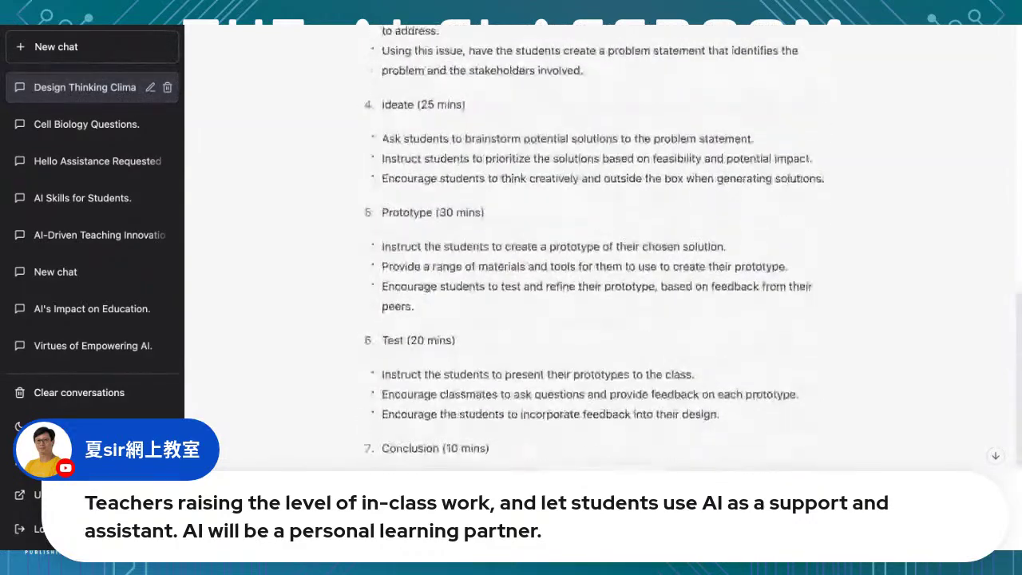
{"action": "scroll", "coordinate": [595, 247], "scroll_direction": "up", "scroll_amount": 1}
{"action": "scroll", "coordinate": [595, 248], "scroll_direction": "up", "scroll_amount": 15}
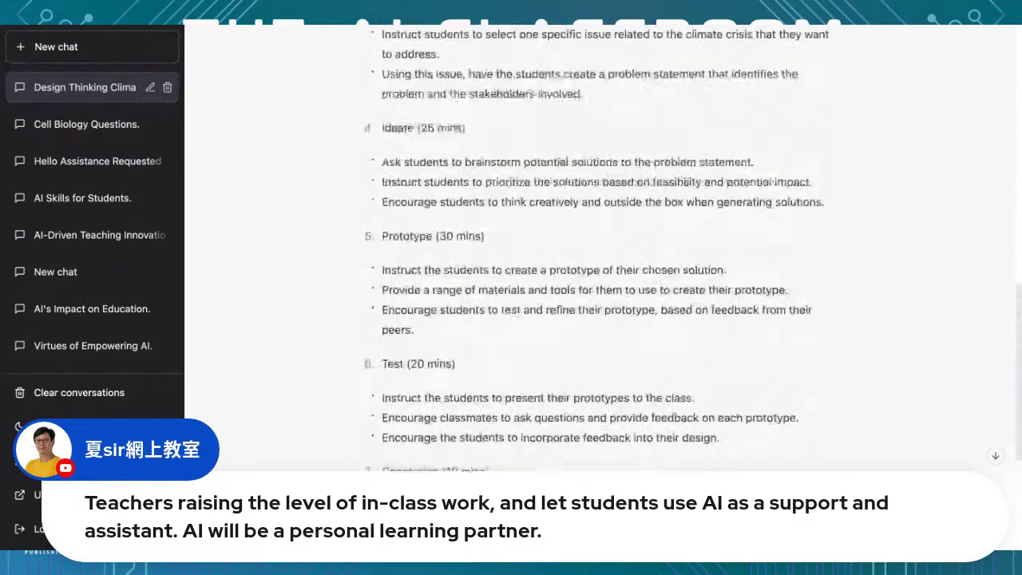
{"action": "scroll", "coordinate": [595, 247], "scroll_direction": "up", "scroll_amount": 1}
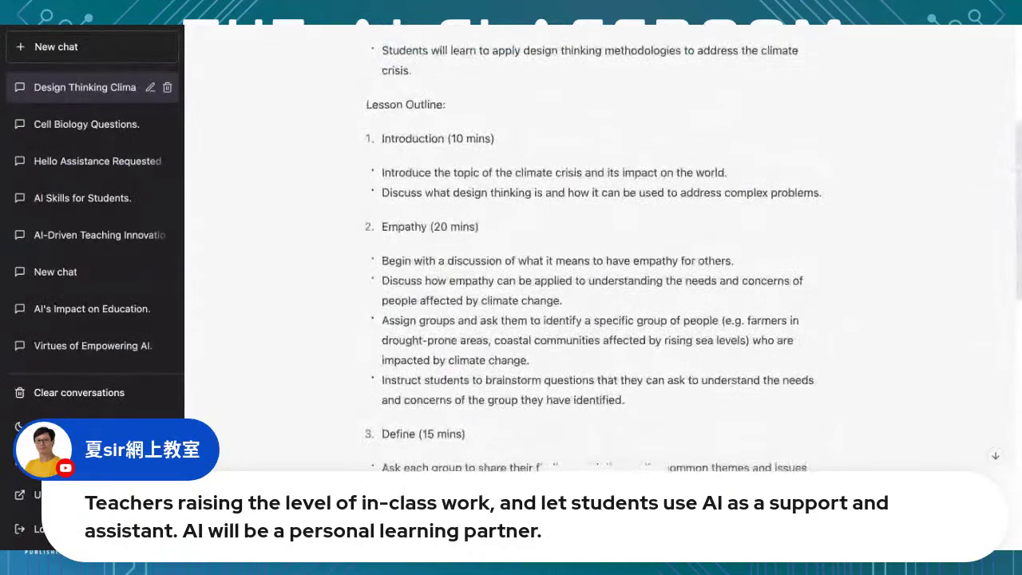
{"action": "scroll", "coordinate": [594, 248], "scroll_direction": "down", "scroll_amount": 2}
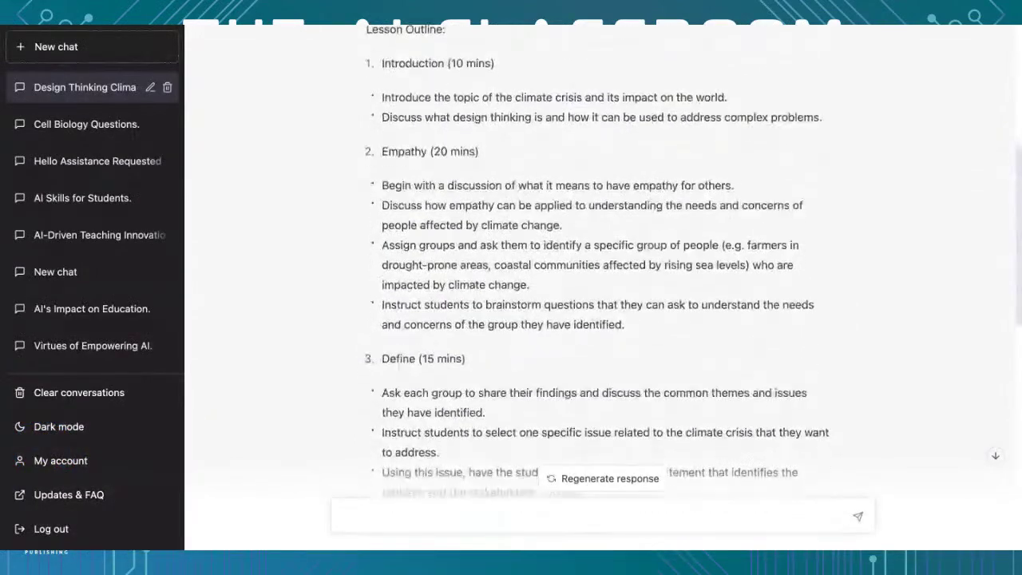
{"action": "scroll", "coordinate": [595, 248], "scroll_direction": "down", "scroll_amount": 10}
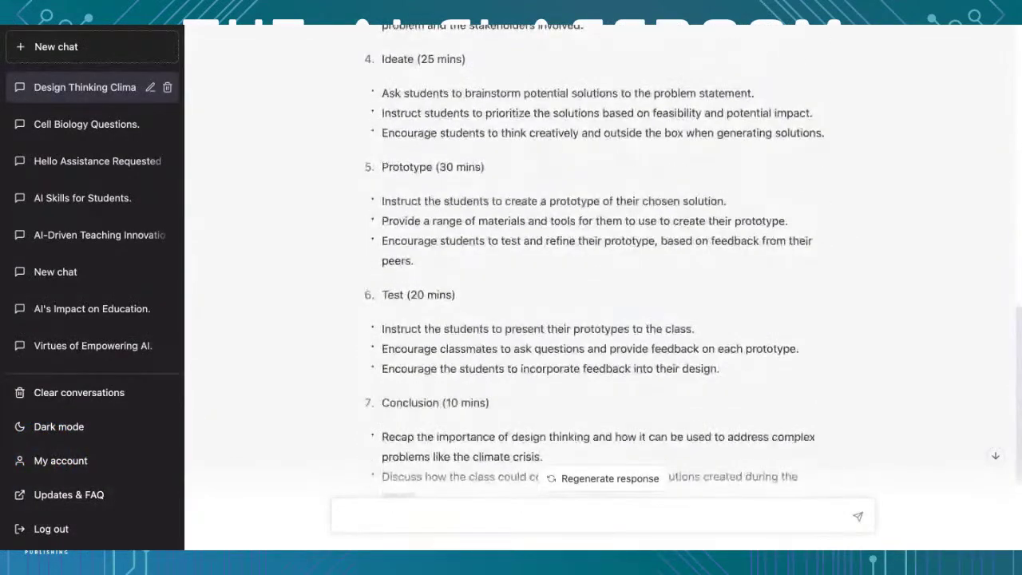
{"action": "scroll", "coordinate": [595, 248], "scroll_direction": "down", "scroll_amount": 3}
{"action": "scroll", "coordinate": [595, 248], "scroll_direction": "up", "scroll_amount": 10}
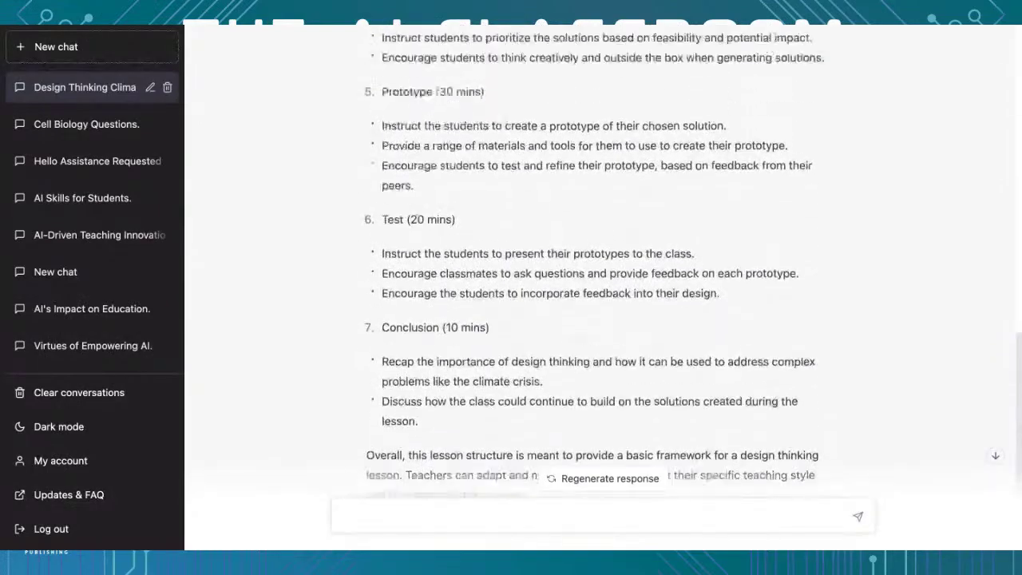
{"action": "scroll", "coordinate": [595, 248], "scroll_direction": "up", "scroll_amount": 10}
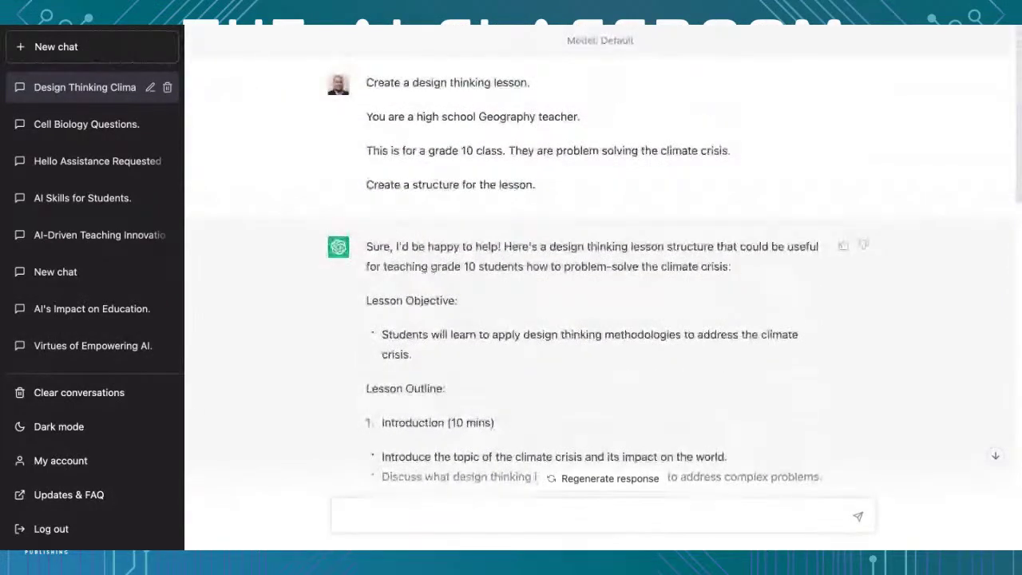
{"action": "scroll", "coordinate": [595, 264], "scroll_direction": "down", "scroll_amount": 4}
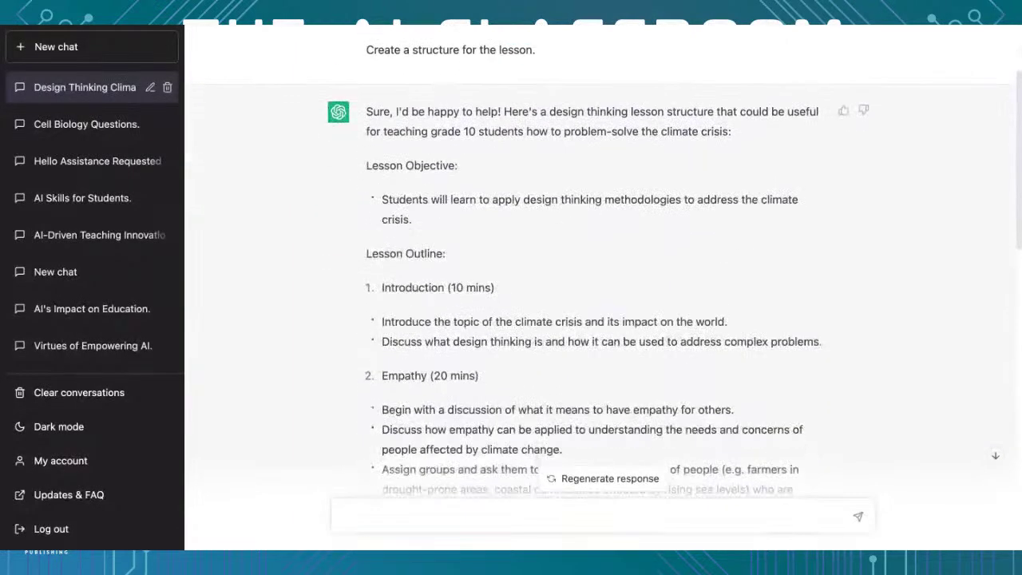
{"action": "scroll", "coordinate": [595, 264], "scroll_direction": "down", "scroll_amount": 5}
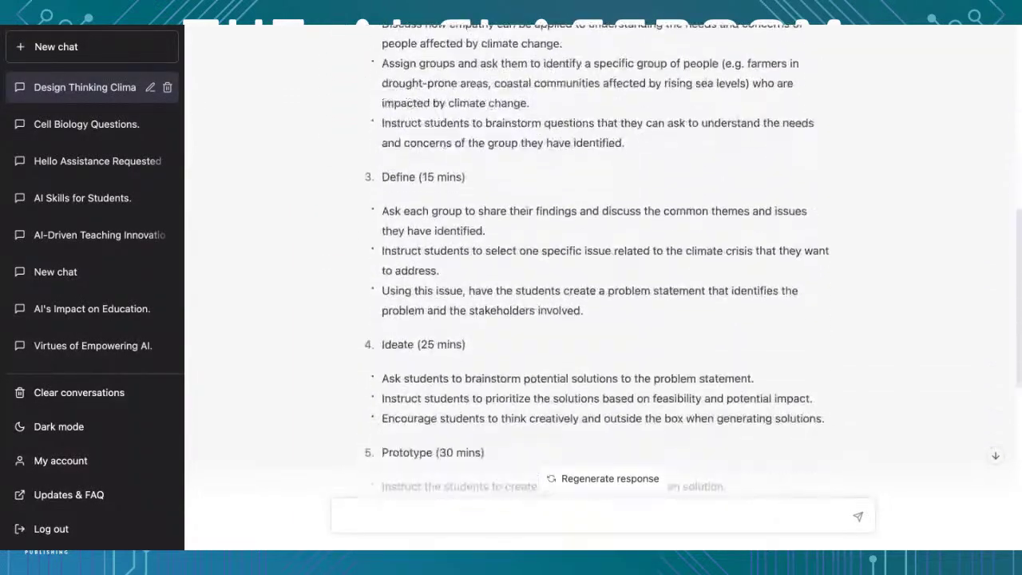
{"action": "scroll", "coordinate": [595, 263], "scroll_direction": "down", "scroll_amount": 3}
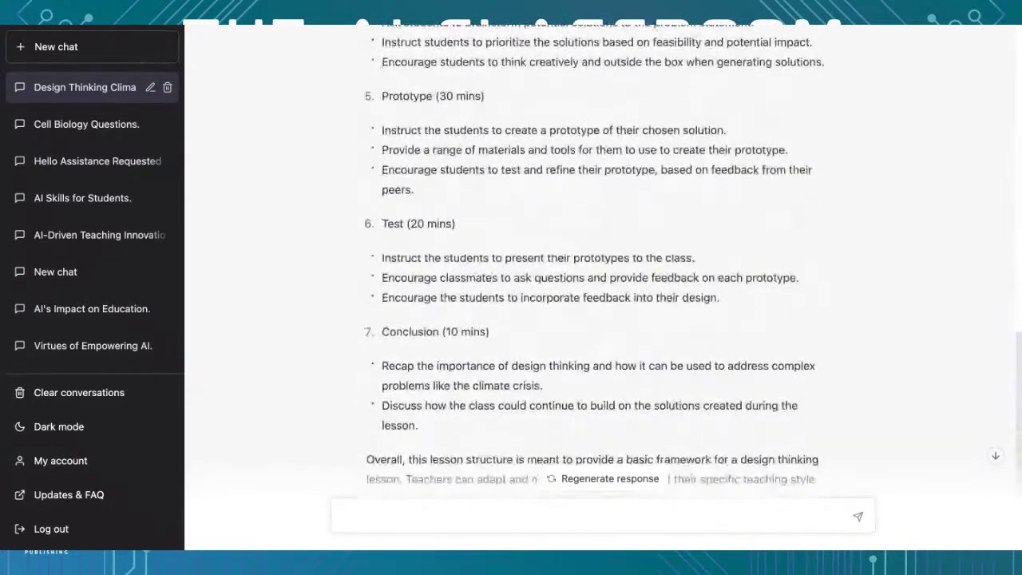
{"action": "scroll", "coordinate": [595, 263], "scroll_direction": "up", "scroll_amount": 10}
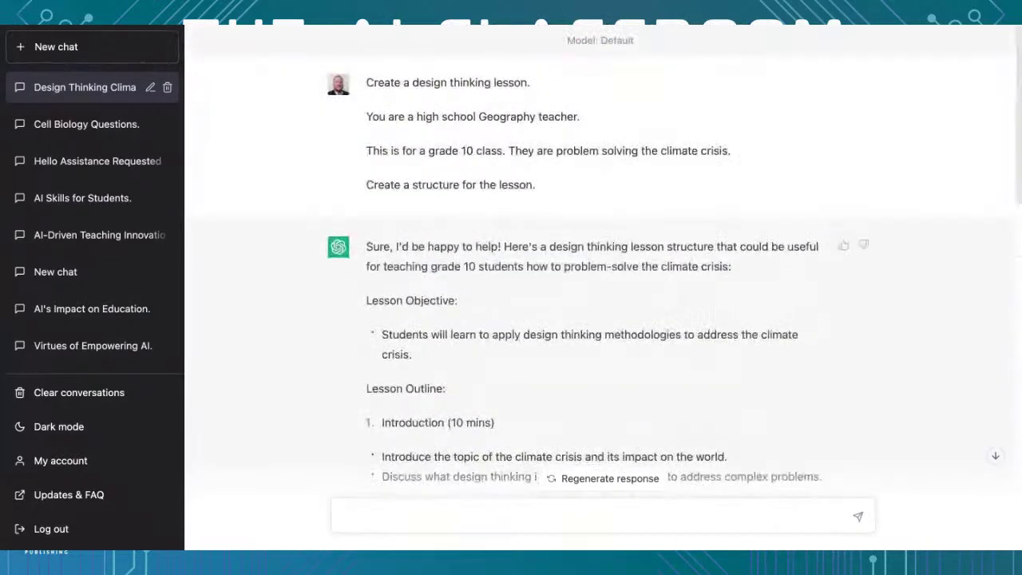
{"action": "scroll", "coordinate": [595, 264], "scroll_direction": "down", "scroll_amount": 7}
{"action": "scroll", "coordinate": [675, 29], "scroll_direction": "down", "scroll_amount": 6}
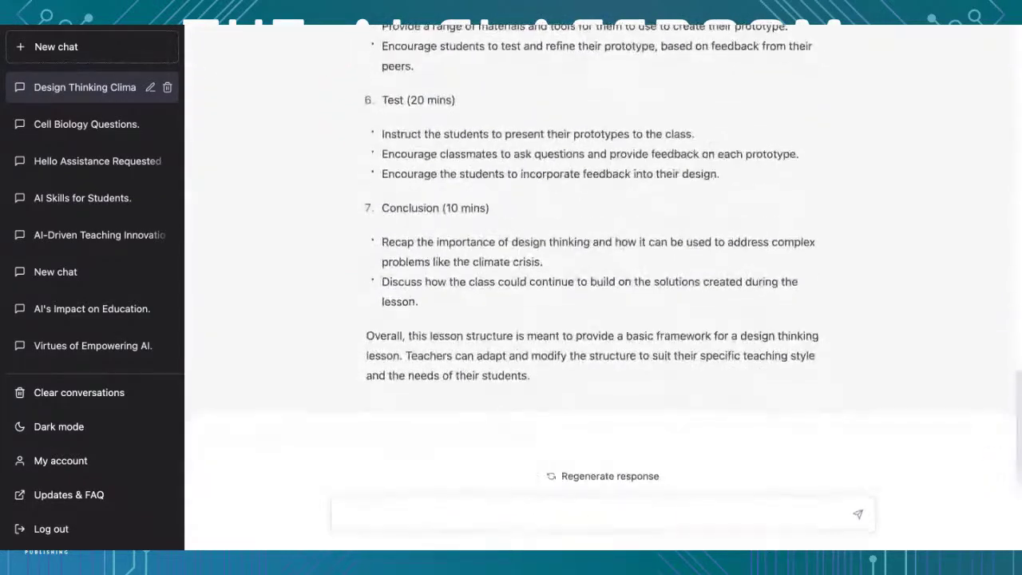
Step: In a new chat, request a grade 9 demographic transition model lesson: 3 paragraphs with multiple-choice questions, word definitions, four Bloom's activities, one group task, reading age 9
{"action": "left_click", "coordinate": [55, 44]}
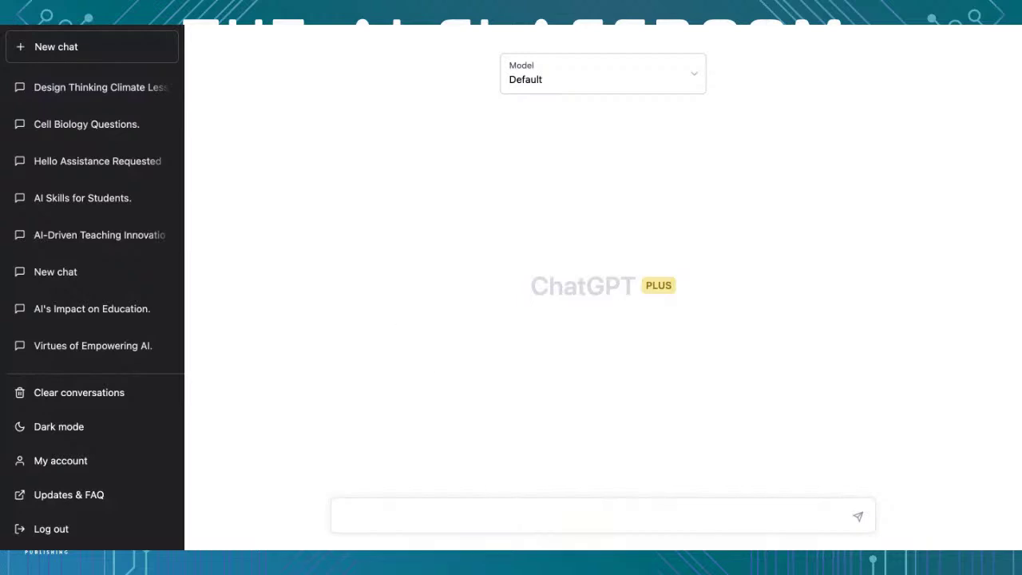
{"action": "type", "text": "Create a lesson.  You are a high school Geography teacher.  Write 3 paragraphs about the demographic transition model, for a class of grade 9 students.  Include a multiple choice question at the end of each paragraph.  Create one list of all subject specific words, with brief definitions.  Create four activities at the end, basing them on Bloom's taxonomy.  Create one group task based on the content.  Write this with a reading age of 9 years old"}
{"action": "scroll", "coordinate": [615, 439], "scroll_direction": "up", "scroll_amount": 5}
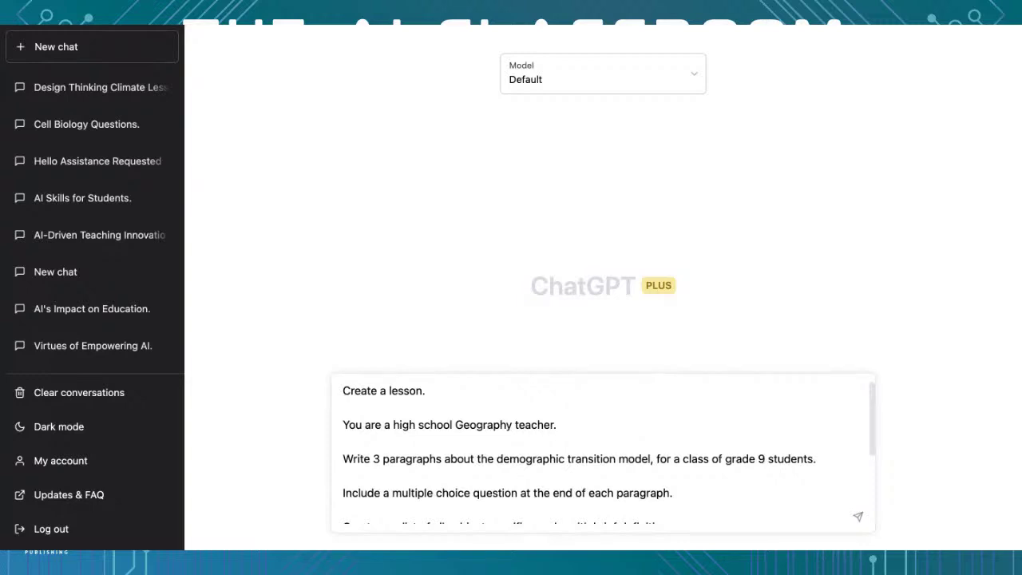
{"action": "scroll", "coordinate": [608, 453], "scroll_direction": "down", "scroll_amount": 2}
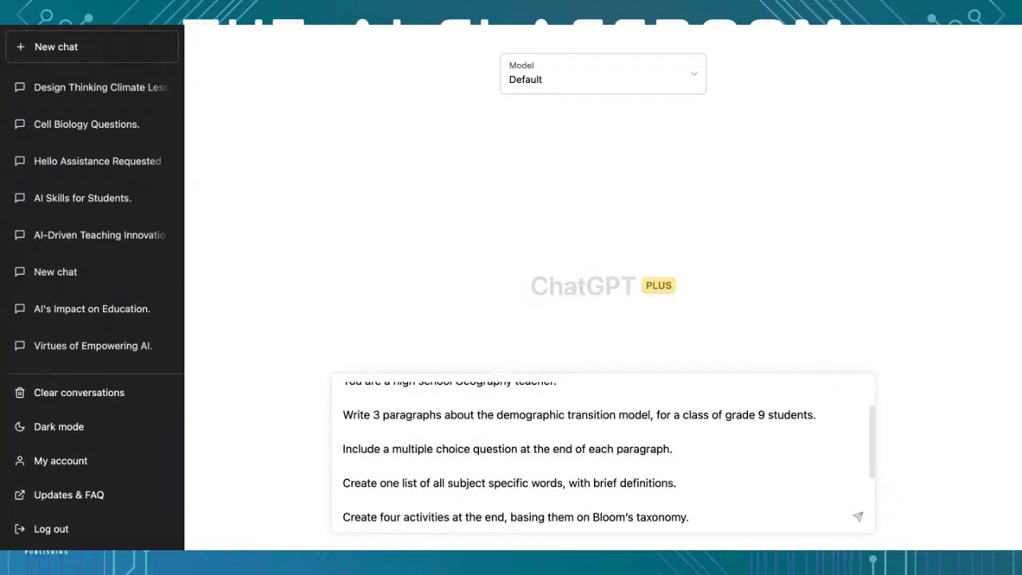
{"action": "scroll", "coordinate": [609, 453], "scroll_direction": "down", "scroll_amount": 1}
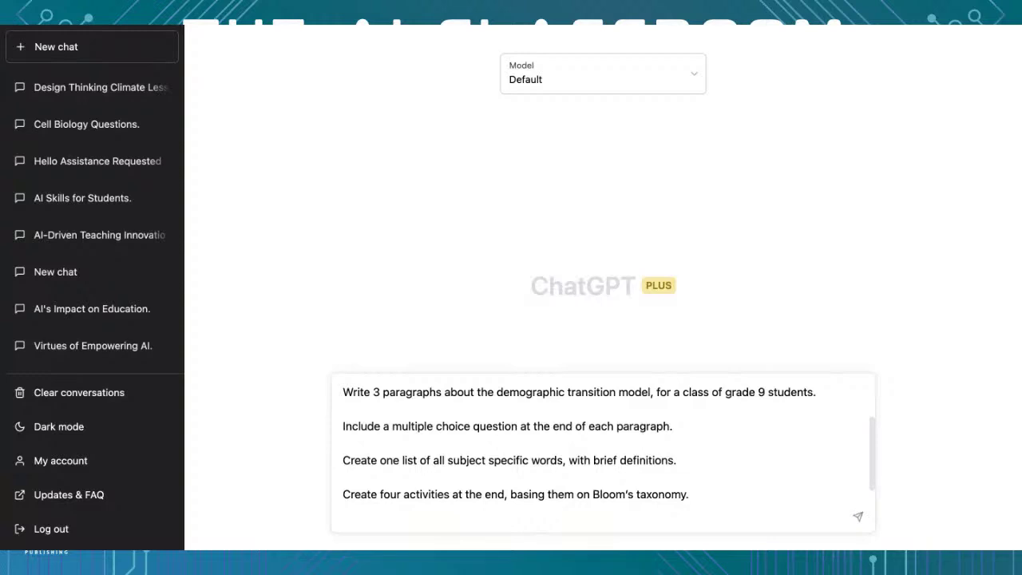
{"action": "scroll", "coordinate": [603, 451], "scroll_direction": "down", "scroll_amount": 1}
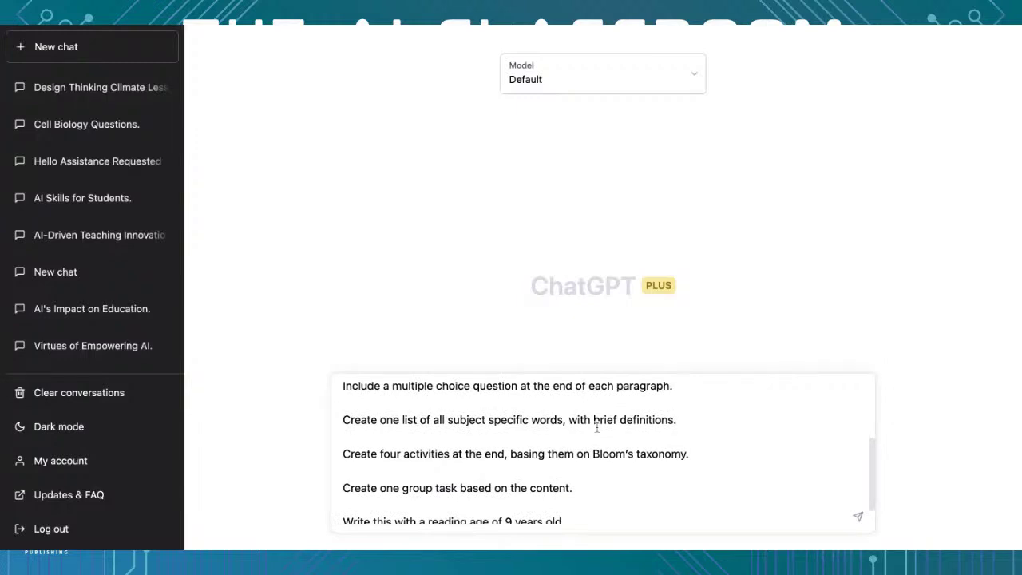
{"action": "scroll", "coordinate": [693, 432], "scroll_direction": "down", "scroll_amount": 1}
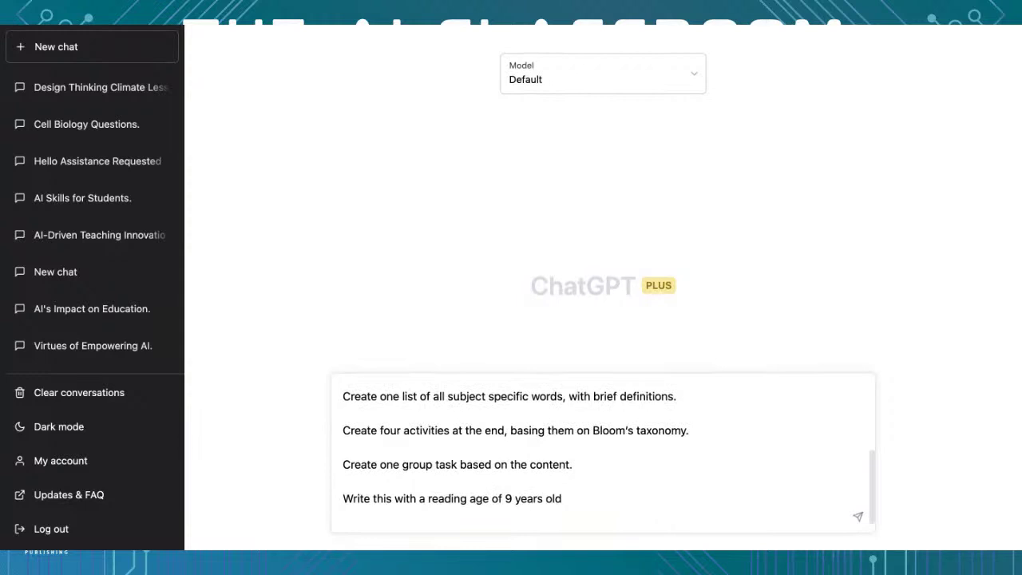
{"action": "scroll", "coordinate": [603, 455], "scroll_direction": "up", "scroll_amount": 5}
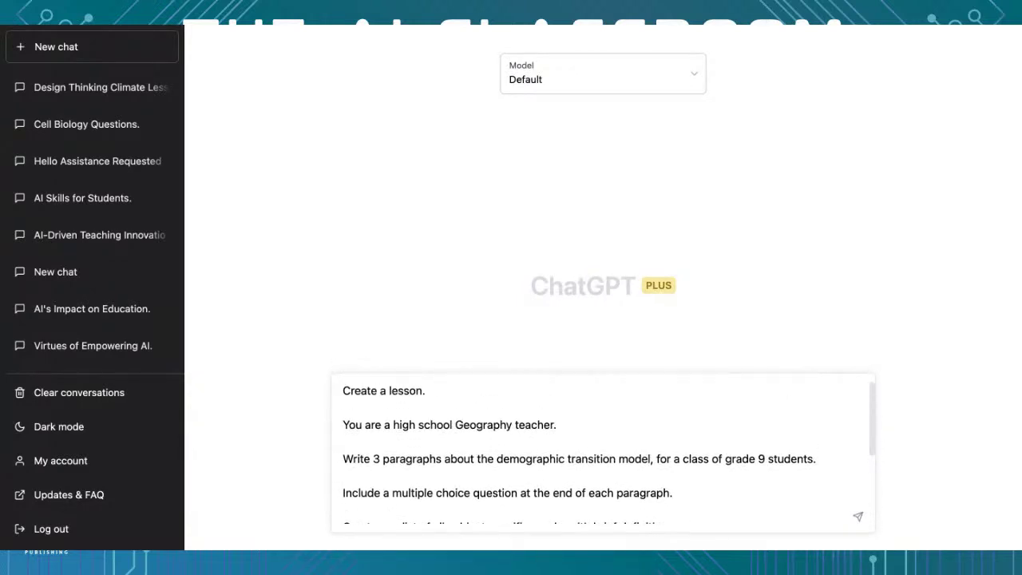
{"action": "scroll", "coordinate": [603, 452], "scroll_direction": "down", "scroll_amount": 5}
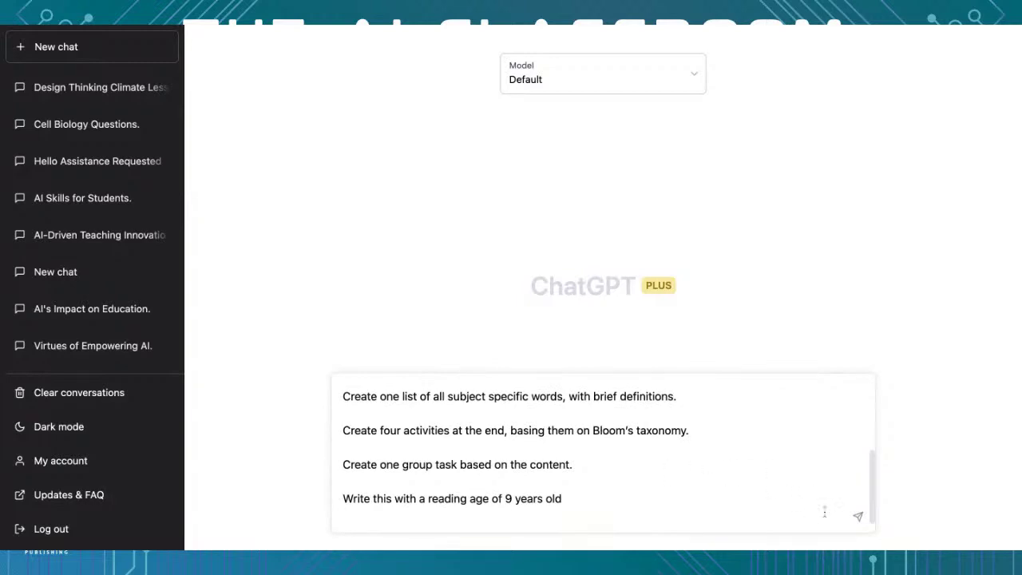
{"action": "left_click", "coordinate": [859, 520]}
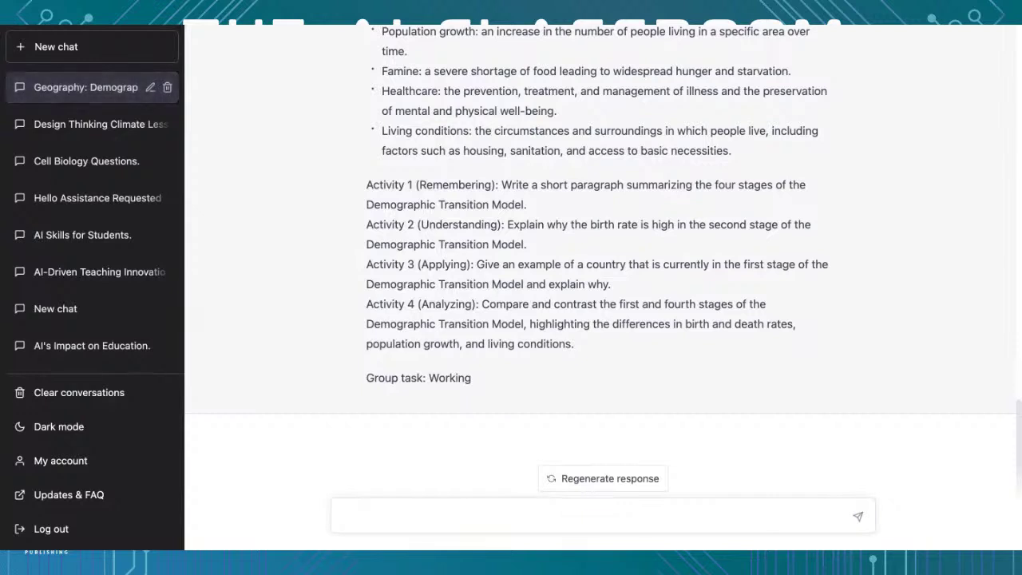
Step: Send "Continue" to have the cut-off group task completed, and look back over the lesson's definitions, activities and multiple-choice questions
{"action": "left_click", "coordinate": [641, 523]}
{"action": "type", "text": "Continue"}
{"action": "key", "text": "Return"}
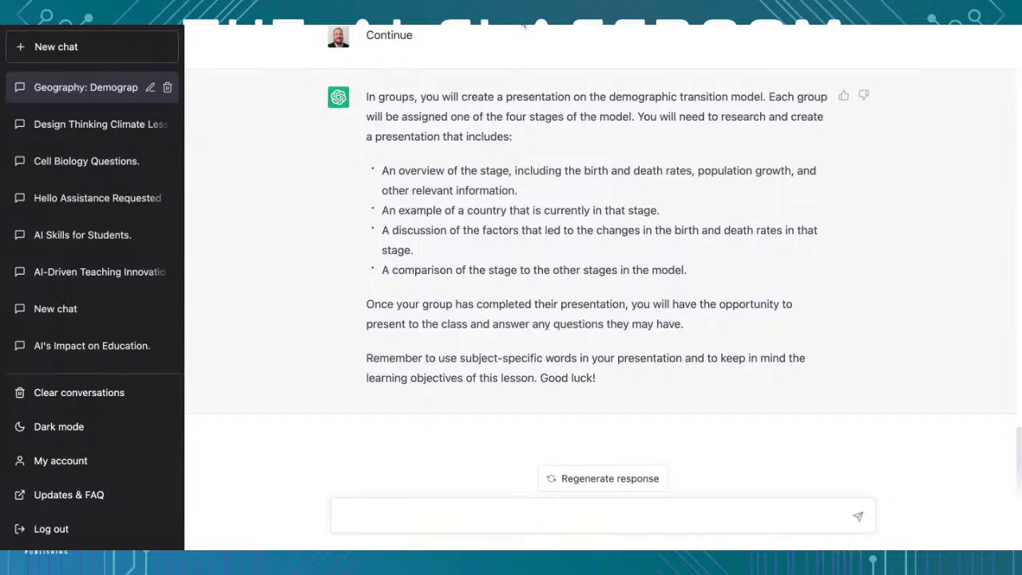
{"action": "scroll", "coordinate": [448, 133], "scroll_direction": "up", "scroll_amount": 10}
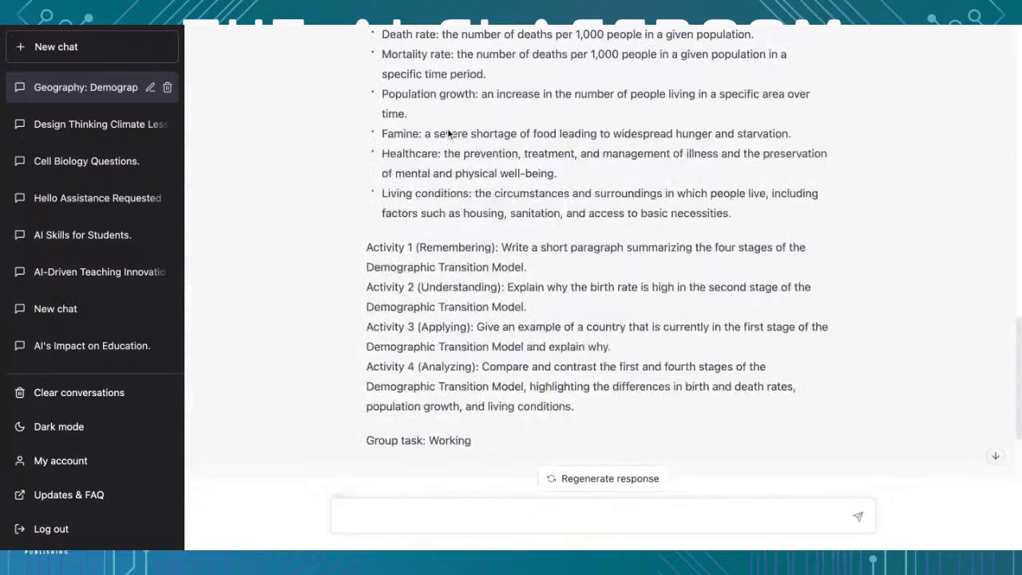
{"action": "scroll", "coordinate": [447, 128], "scroll_direction": "up", "scroll_amount": 5}
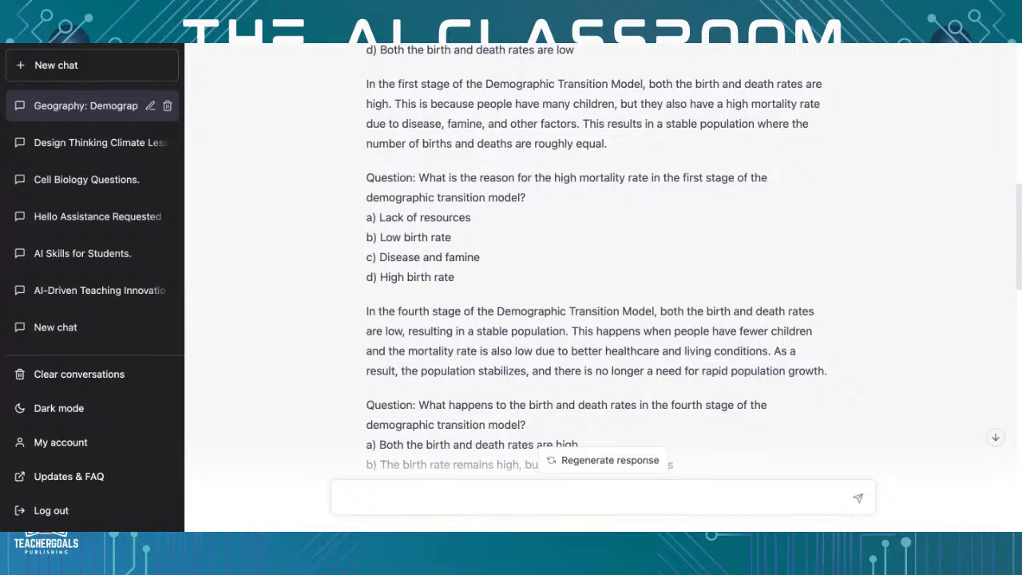
Step: In a new chat, paste the prompt "What would you grade this answer and why?" with the Hartop family question, answer and mark levels
{"action": "left_click", "coordinate": [70, 51]}
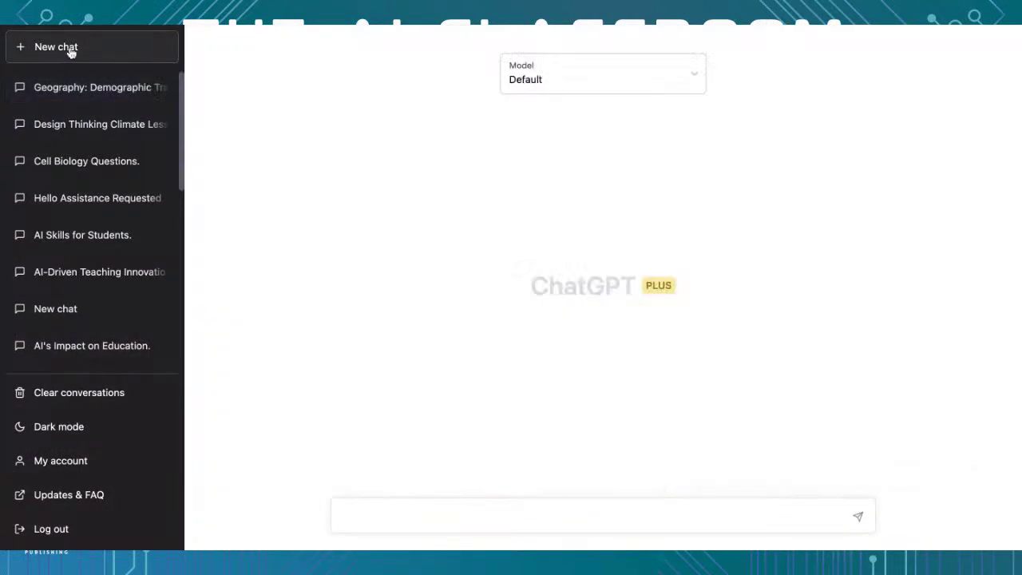
{"action": "left_click", "coordinate": [520, 522]}
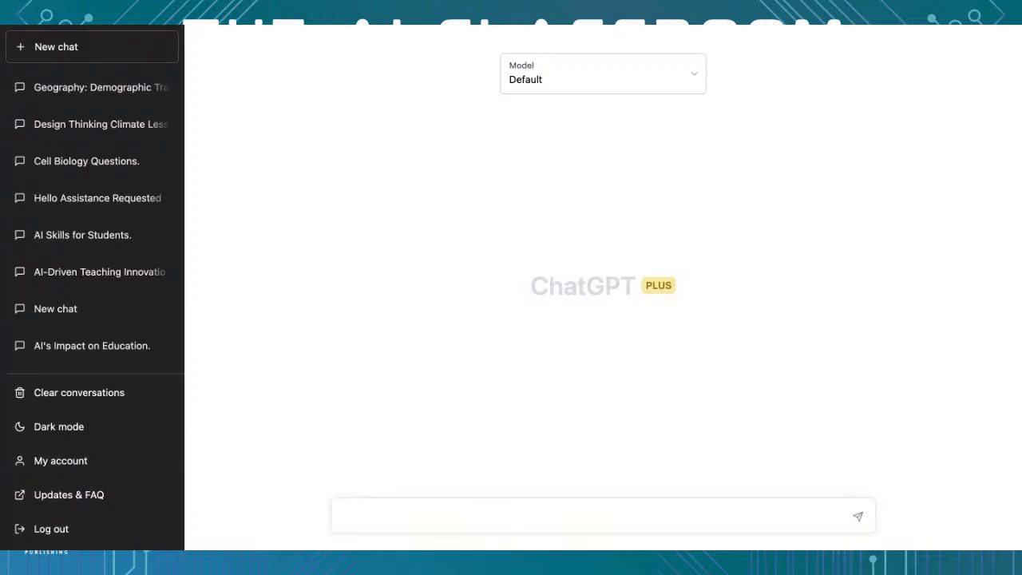
{"action": "key", "text": "ctrl+v"}
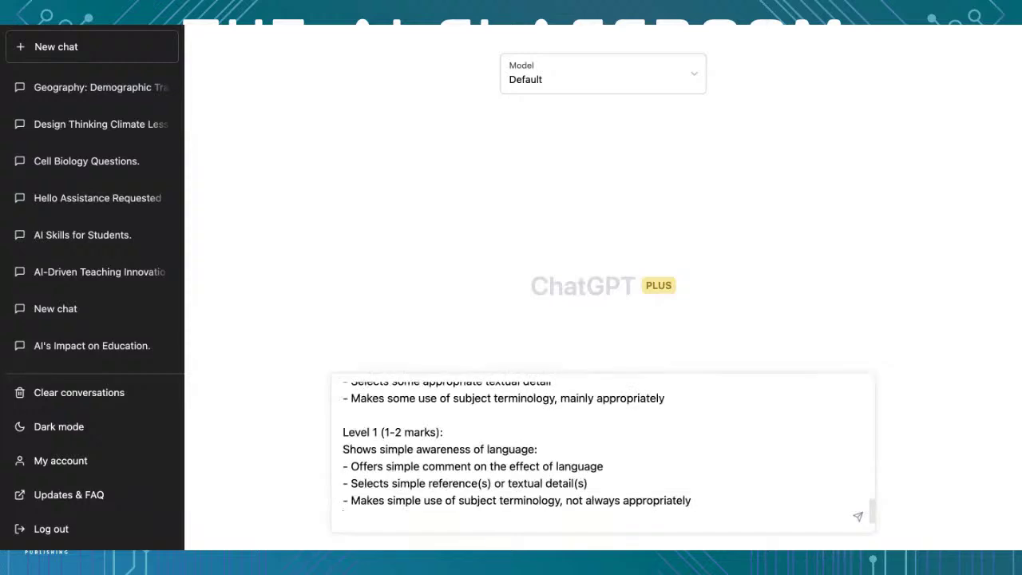
Step: Read through the pasted prompt's opening request, the Hartop family question with its bullet points, and the student's answer
{"action": "scroll", "coordinate": [621, 452], "scroll_direction": "up", "scroll_amount": 15}
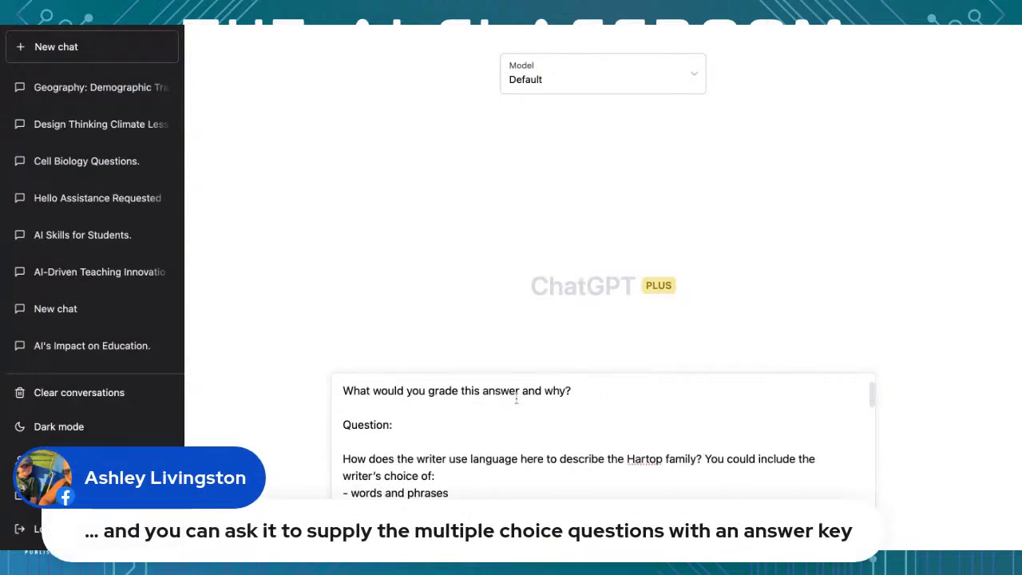
{"action": "scroll", "coordinate": [615, 410], "scroll_direction": "down", "scroll_amount": 2}
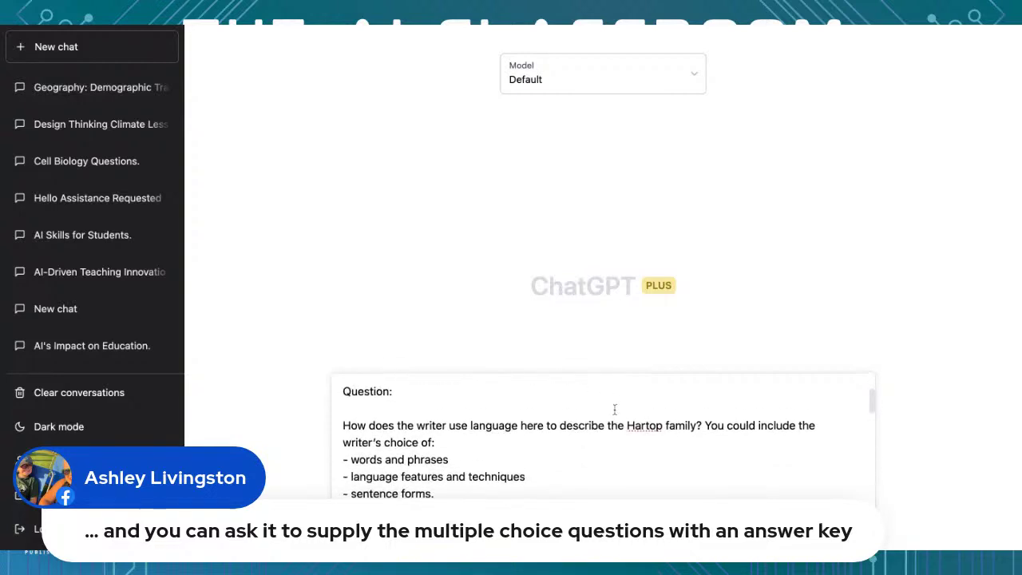
{"action": "scroll", "coordinate": [615, 409], "scroll_direction": "up", "scroll_amount": 2}
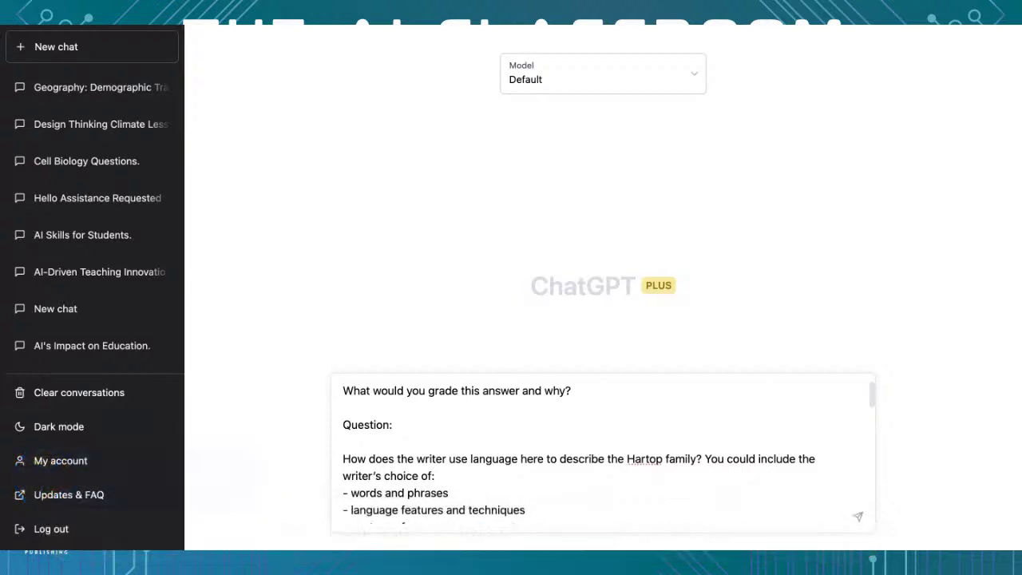
{"action": "scroll", "coordinate": [360, 385], "scroll_direction": "down", "scroll_amount": 2}
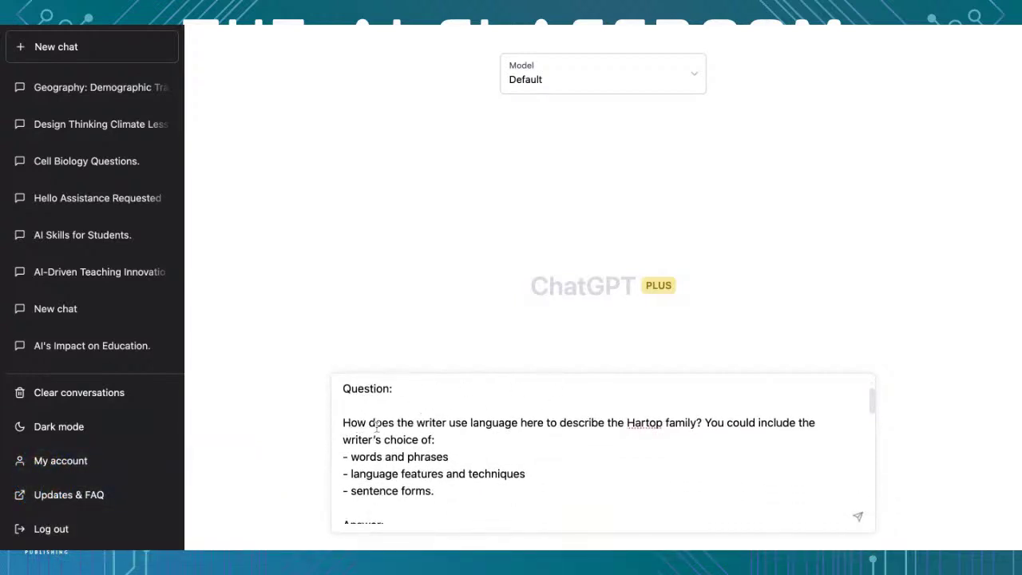
{"action": "scroll", "coordinate": [609, 470], "scroll_direction": "down", "scroll_amount": 1}
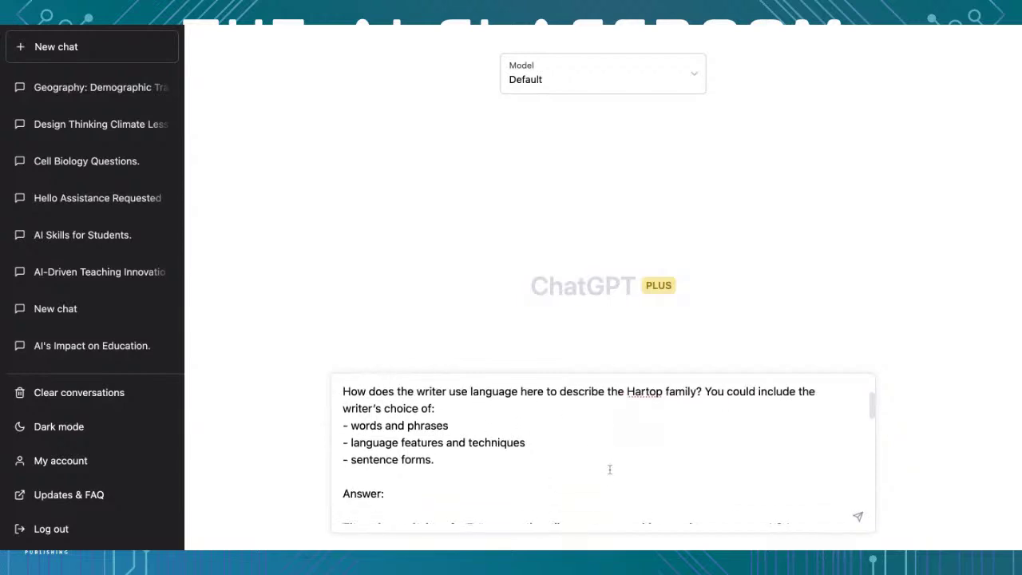
{"action": "scroll", "coordinate": [609, 469], "scroll_direction": "down", "scroll_amount": 4}
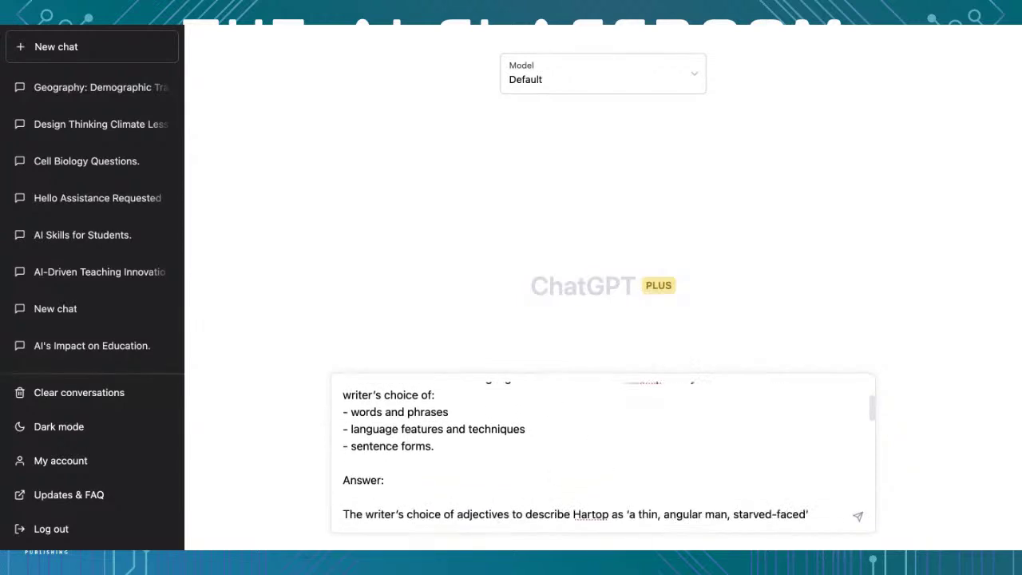
{"action": "scroll", "coordinate": [609, 470], "scroll_direction": "down", "scroll_amount": 2}
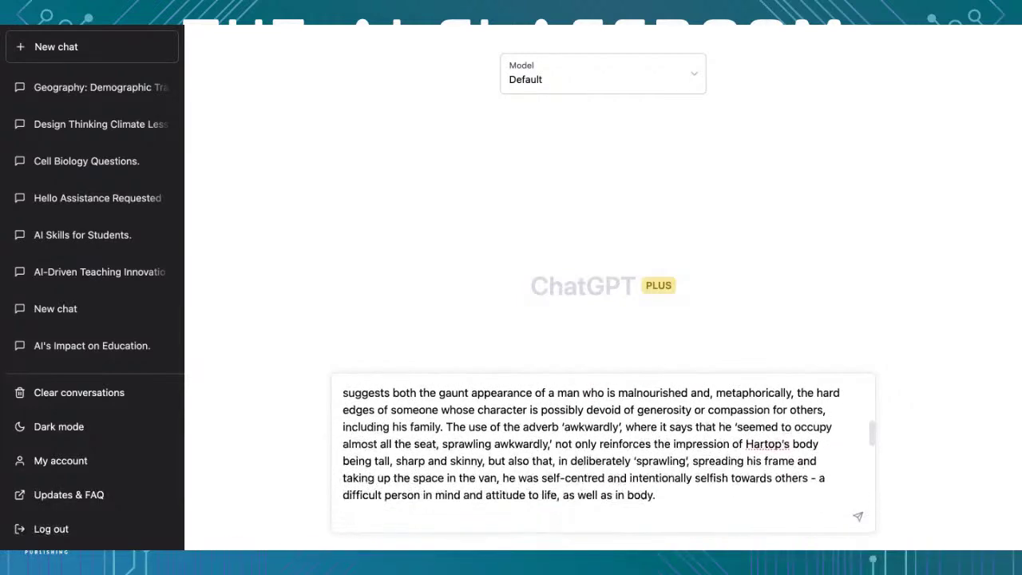
{"action": "scroll", "coordinate": [610, 470], "scroll_direction": "up", "scroll_amount": 3}
{"action": "scroll", "coordinate": [591, 454], "scroll_direction": "down", "scroll_amount": 2}
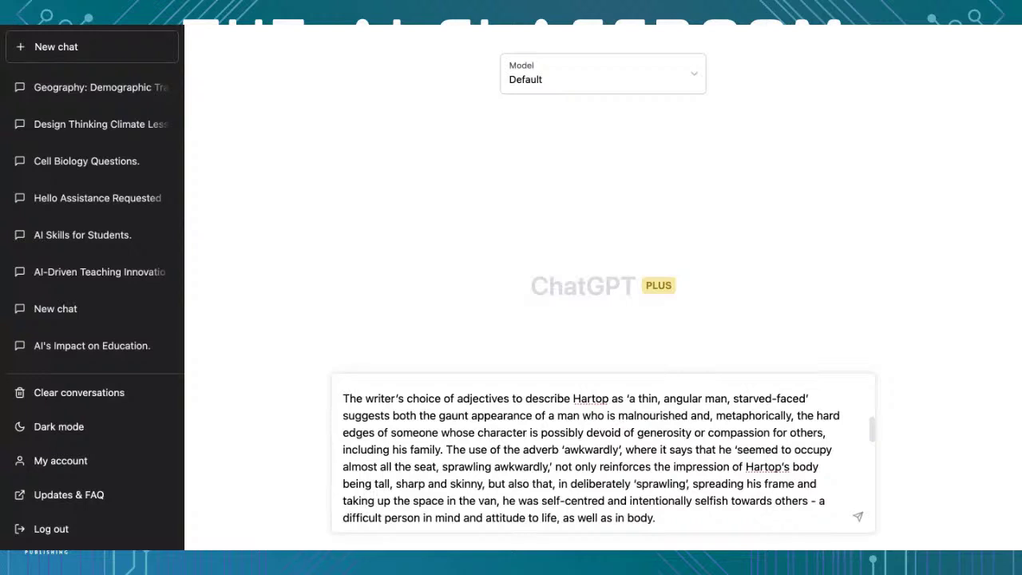
{"action": "scroll", "coordinate": [736, 462], "scroll_direction": "up", "scroll_amount": 1}
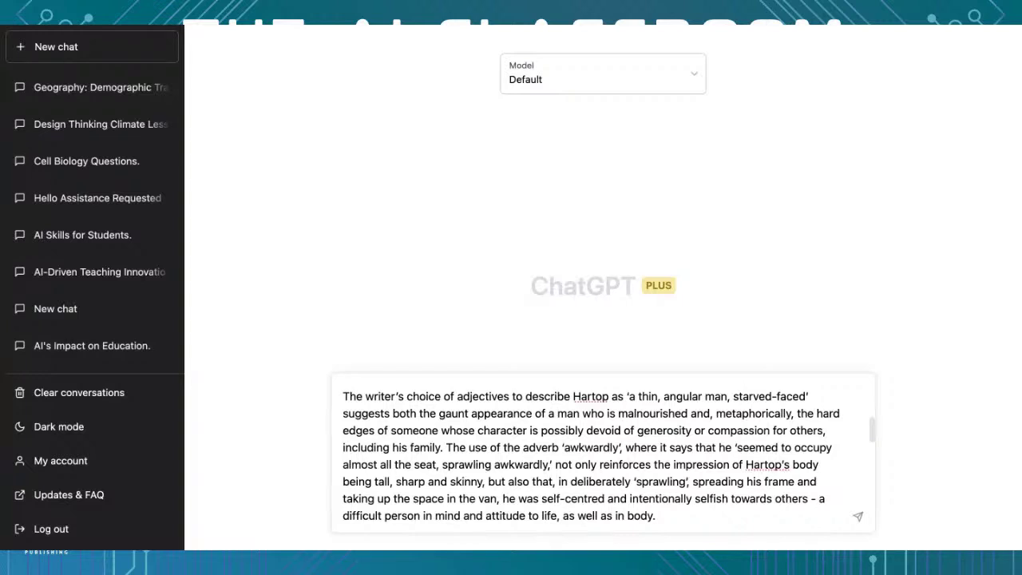
Step: Check the prompt's mark scheme from Level 4 (7-8 marks) down to Level 1 (1-2 marks), and submit the prompt for grading
{"action": "scroll", "coordinate": [603, 451], "scroll_direction": "down", "scroll_amount": 5}
{"action": "scroll", "coordinate": [603, 451], "scroll_direction": "up", "scroll_amount": 2}
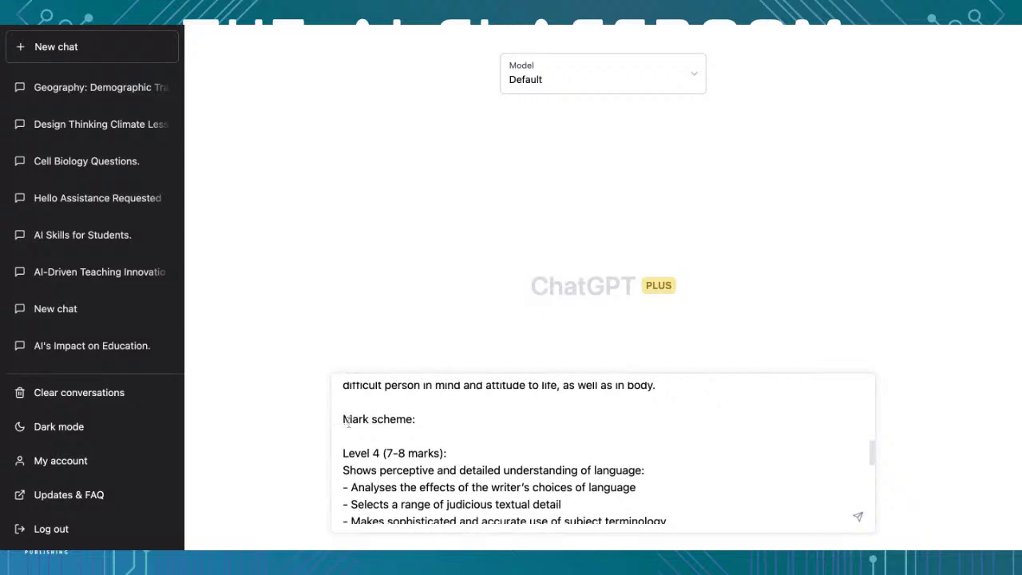
{"action": "scroll", "coordinate": [449, 450], "scroll_direction": "down", "scroll_amount": 3}
{"action": "scroll", "coordinate": [449, 450], "scroll_direction": "up", "scroll_amount": 2}
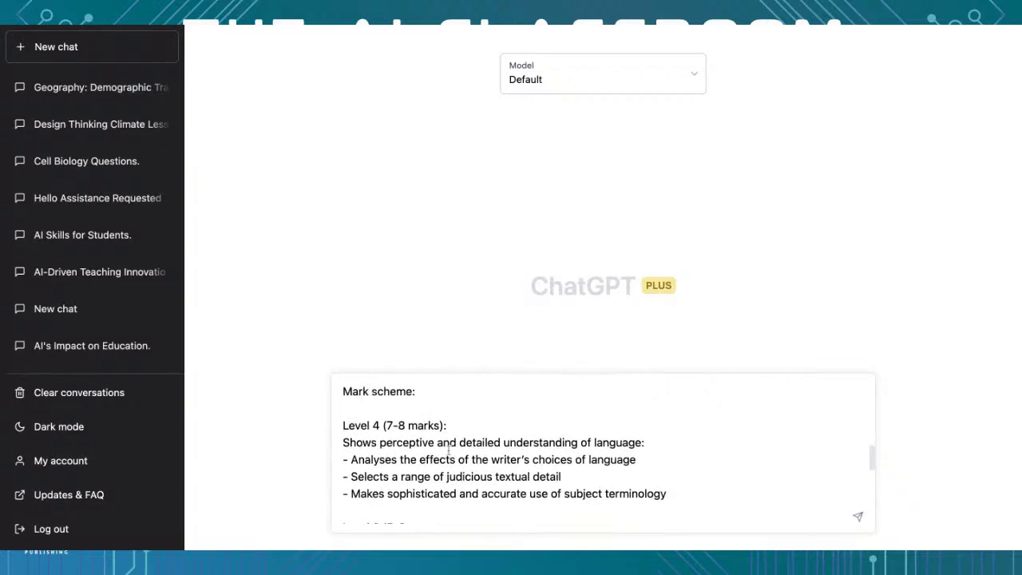
{"action": "scroll", "coordinate": [449, 449], "scroll_direction": "down", "scroll_amount": 5}
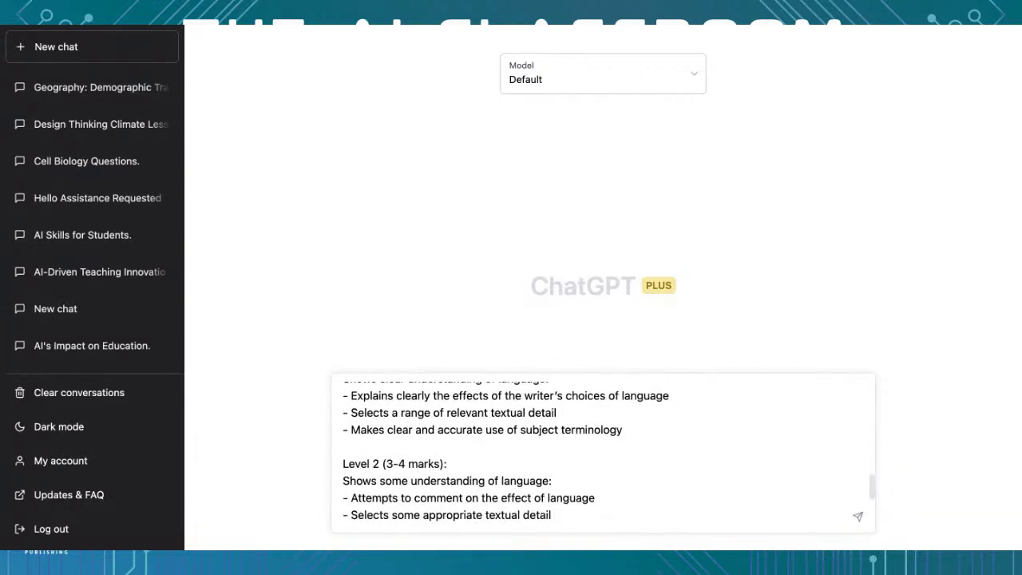
{"action": "scroll", "coordinate": [449, 449], "scroll_direction": "down", "scroll_amount": 3}
{"action": "scroll", "coordinate": [449, 449], "scroll_direction": "up", "scroll_amount": 15}
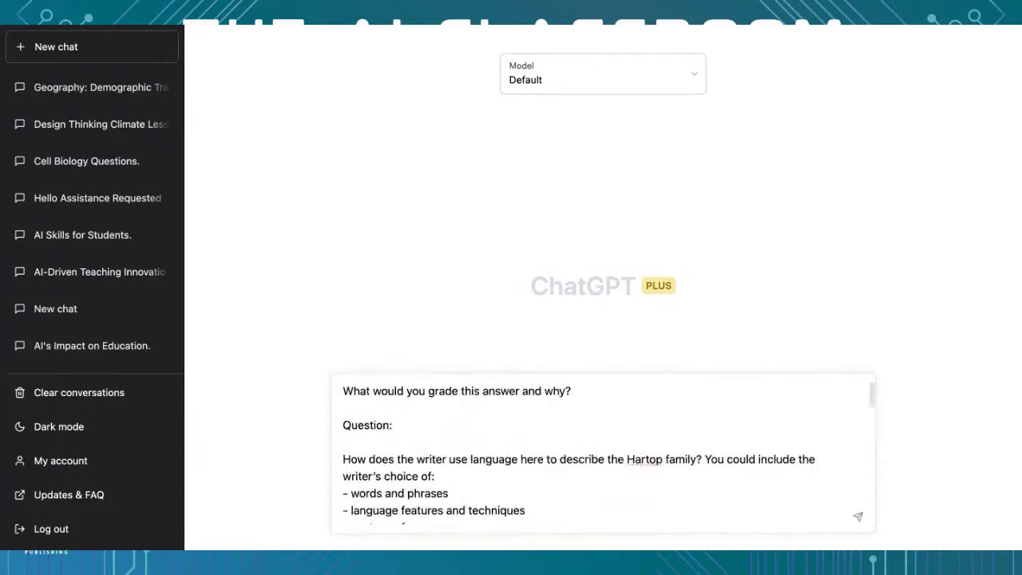
{"action": "left_click", "coordinate": [860, 519]}
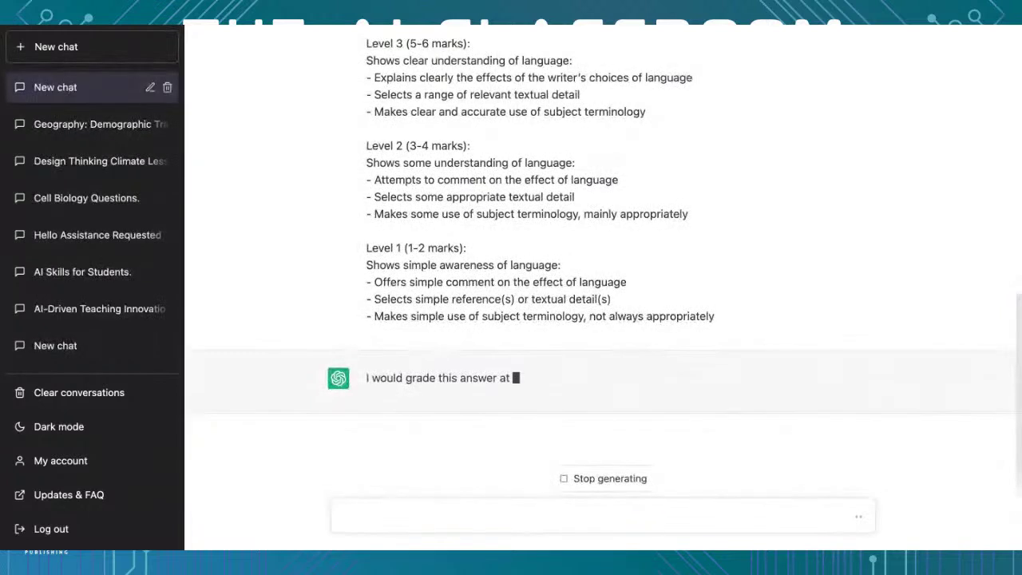